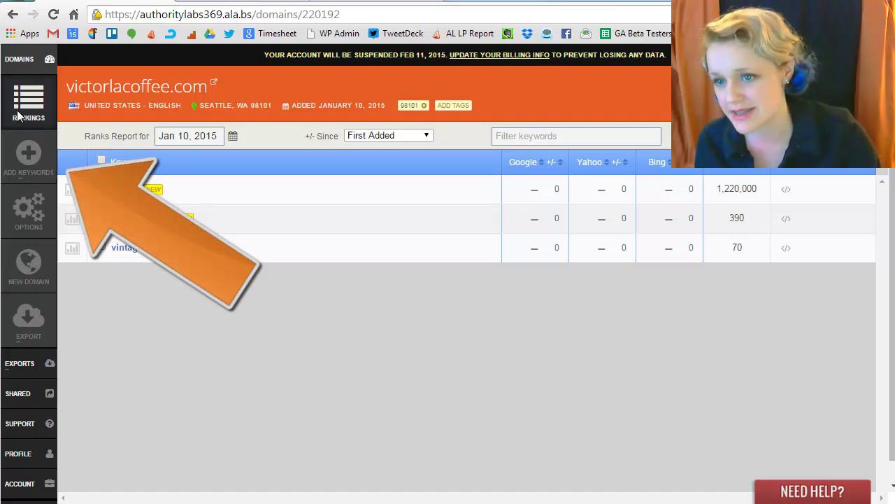
- Open the bulk keyword upload page for victorlacoffee.com and download the example CSV file
{"action": "left_click", "coordinate": [30, 160]}
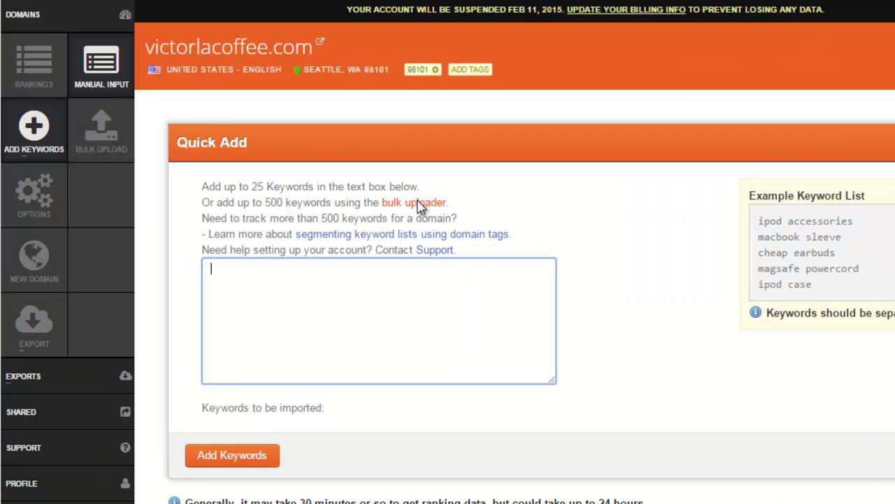
{"action": "left_click", "coordinate": [112, 126]}
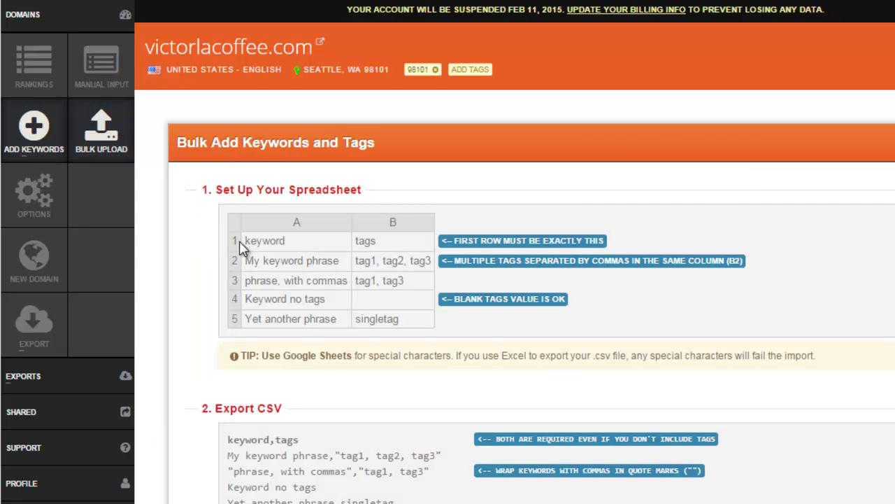
{"action": "scroll", "coordinate": [211, 295], "scroll_direction": "down", "scroll_amount": 1}
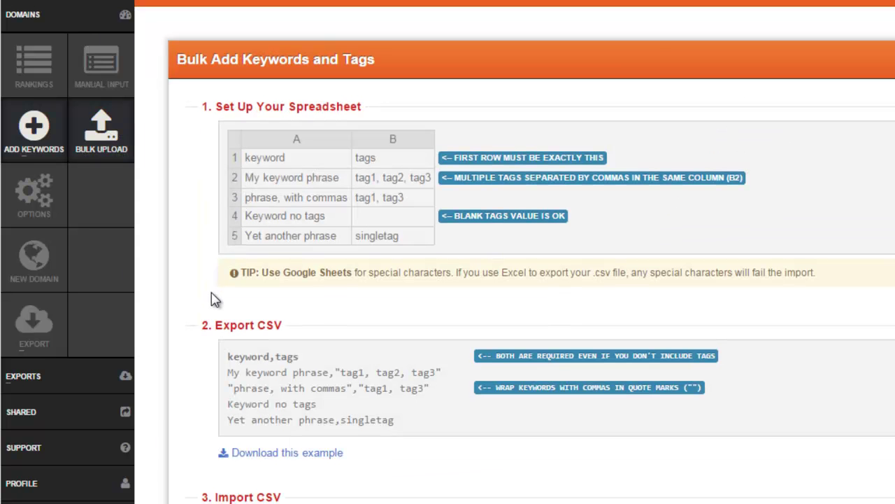
{"action": "scroll", "coordinate": [217, 305], "scroll_direction": "down", "scroll_amount": 1}
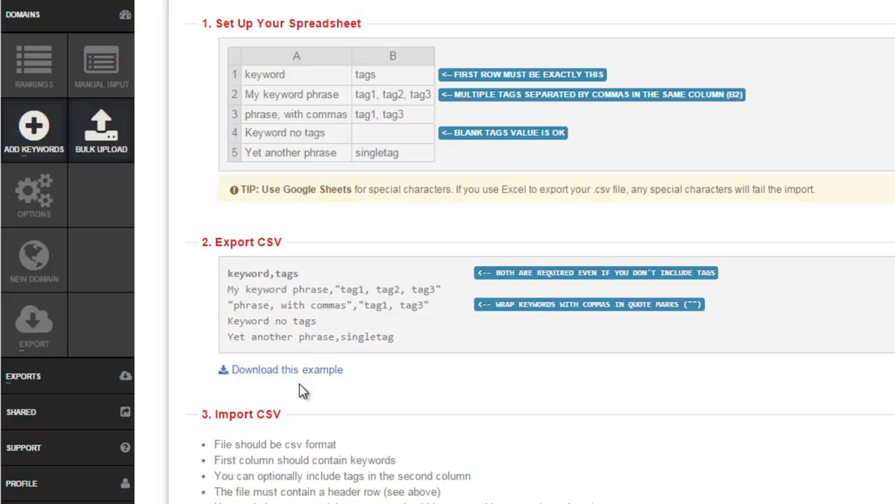
{"action": "scroll", "coordinate": [303, 378], "scroll_direction": "down", "scroll_amount": 1}
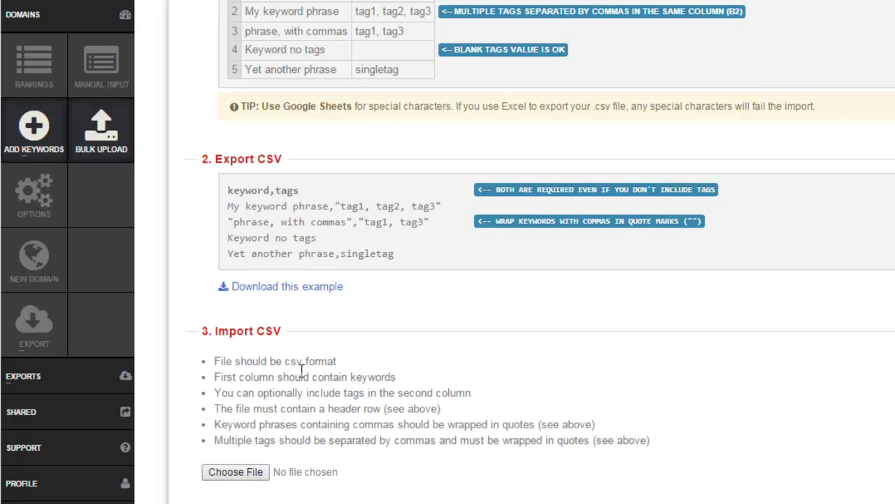
{"action": "left_click", "coordinate": [285, 289]}
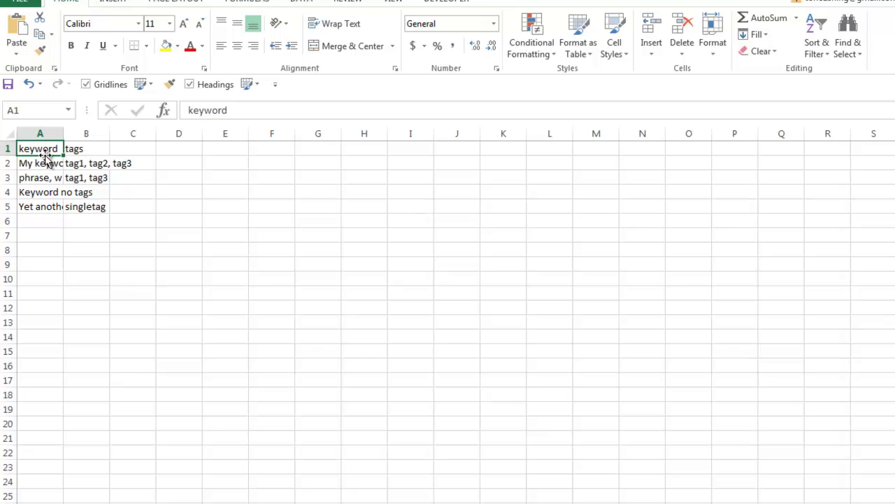
- Clear the sample keywords and tags from rows 2 to 5, keeping the keyword and tags header row
{"action": "left_click_drag", "start_coordinate": [44, 166], "coordinate": [44, 208]}
{"action": "mouse_move", "coordinate": [96, 164]}
{"action": "left_mouse_down"}
{"action": "mouse_move", "coordinate": [94, 226]}
{"action": "mouse_move", "coordinate": [88, 193]}
{"action": "mouse_move", "coordinate": [102, 194]}
{"action": "mouse_move", "coordinate": [104, 164]}
{"action": "left_mouse_up"}
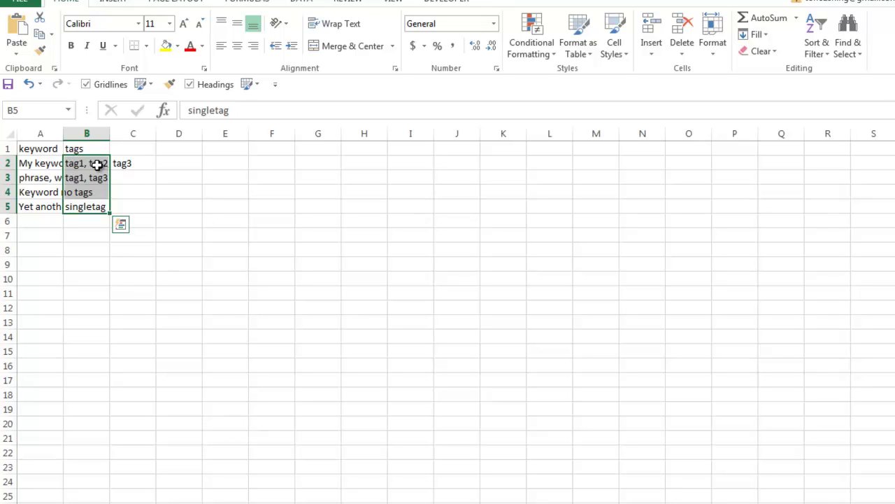
{"action": "key", "text": "Delete"}
{"action": "left_click_drag", "start_coordinate": [55, 167], "coordinate": [44, 208]}
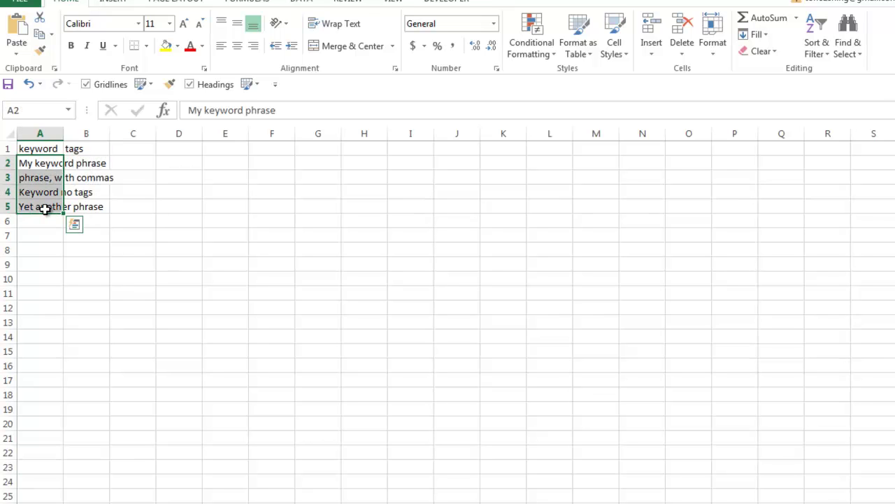
{"action": "key", "text": "Delete"}
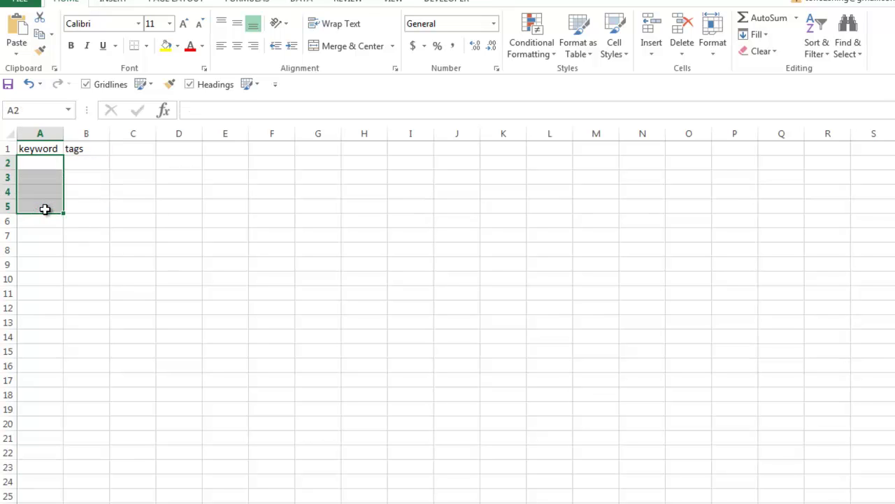
- Enter "coffee roasters" as the first keyword in cell A2
{"action": "key", "text": "Up"}
{"action": "key", "text": "Down"}
{"action": "type", "text": "coof"}
{"action": "key", "text": "BackSpace"}
{"action": "key", "text": "BackSpace"}
{"action": "type", "text": "ffee roaster"}
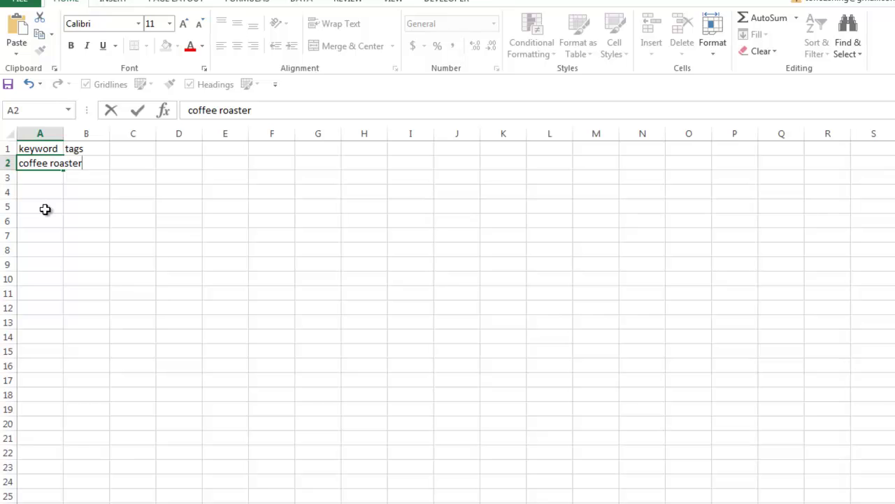
{"action": "type", "text": "s"}
{"action": "key", "text": "Return"}
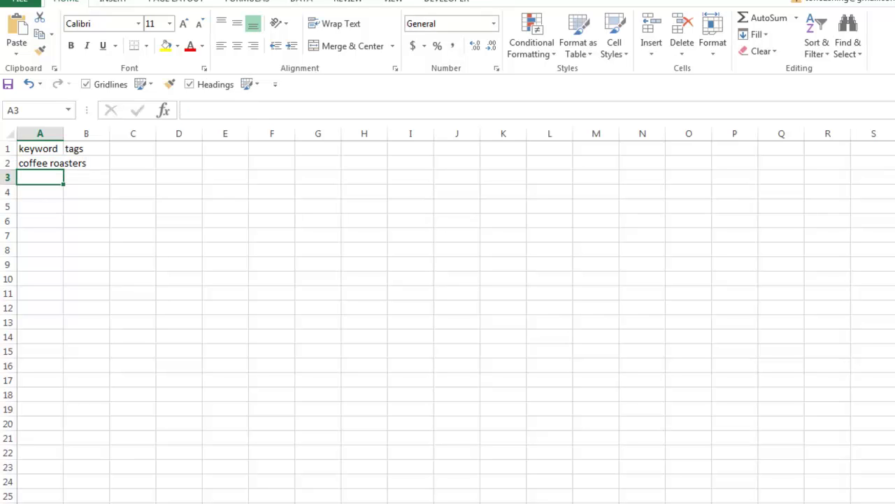
- Switch to Google AdWords Keyword Planner in the browser and examine the ad group ideas for coffee roasters
{"action": "left_click", "coordinate": [270, 501]}
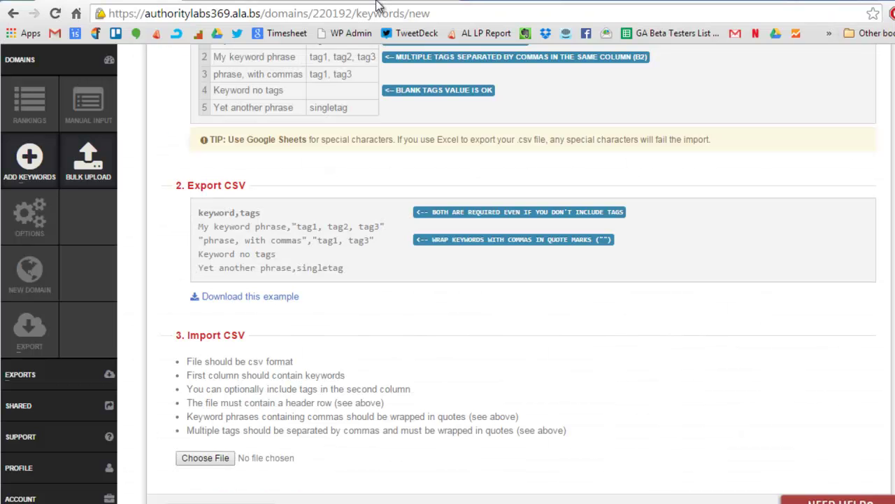
{"action": "left_click", "coordinate": [379, 1]}
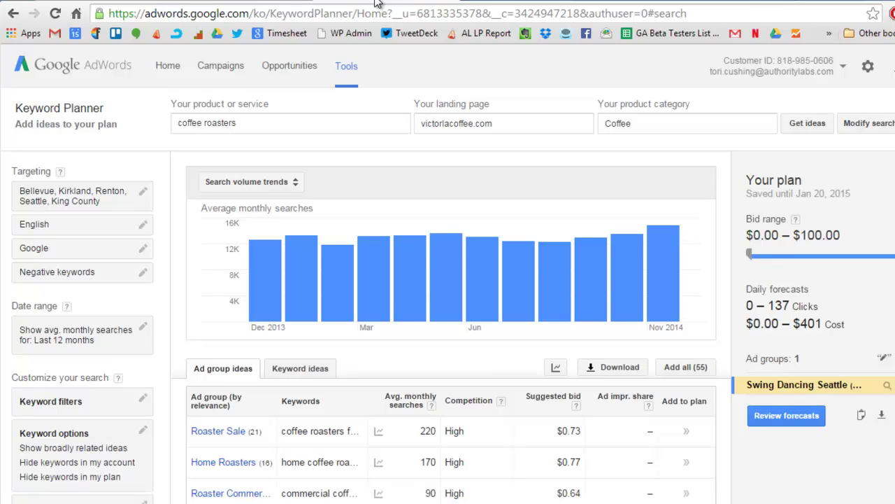
{"action": "mouse_move", "coordinate": [382, 311]}
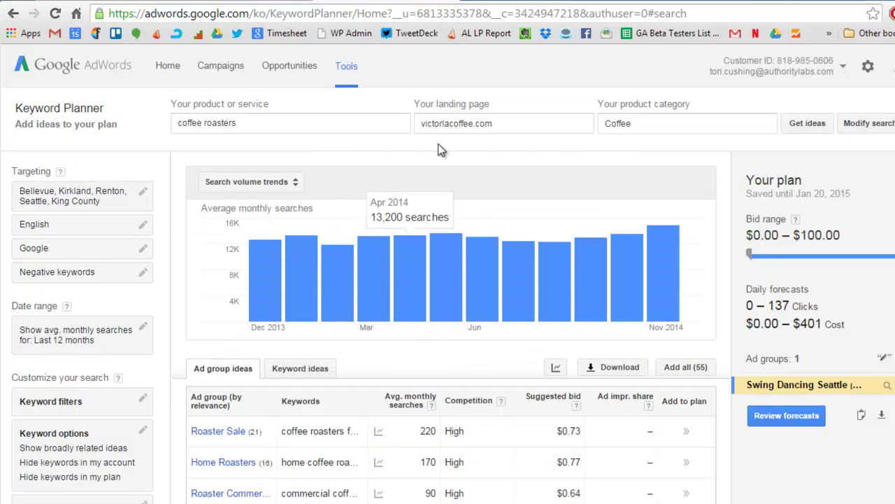
{"action": "scroll", "coordinate": [404, 314], "scroll_direction": "down", "scroll_amount": 2}
{"action": "scroll", "coordinate": [302, 359], "scroll_direction": "down", "scroll_amount": 3}
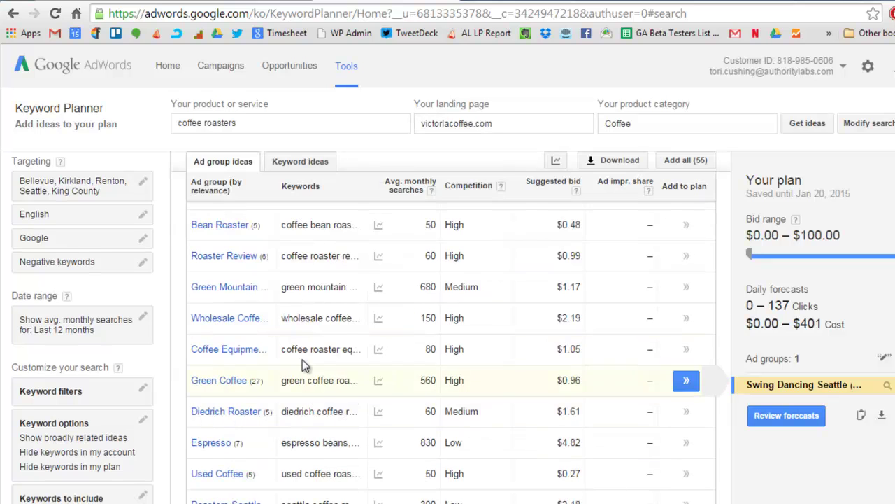
{"action": "scroll", "coordinate": [324, 343], "scroll_direction": "up", "scroll_amount": 4}
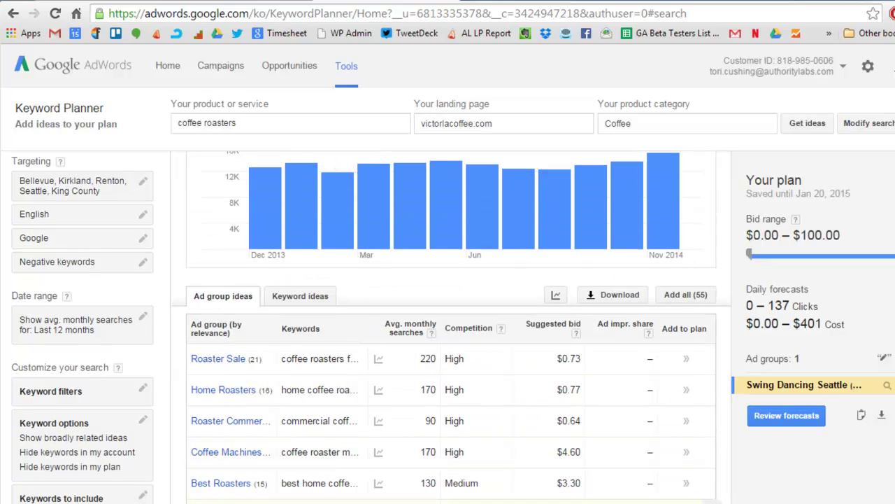
- Switch to the victrolasample workbook in Excel and widen column A to fit the keyword phrases
{"action": "mouse_move", "coordinate": [314, 503]}
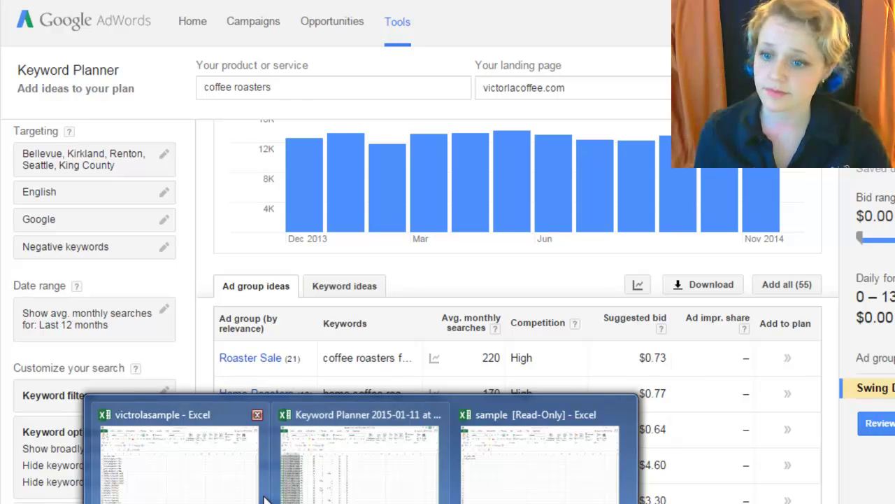
{"action": "left_click", "coordinate": [260, 494]}
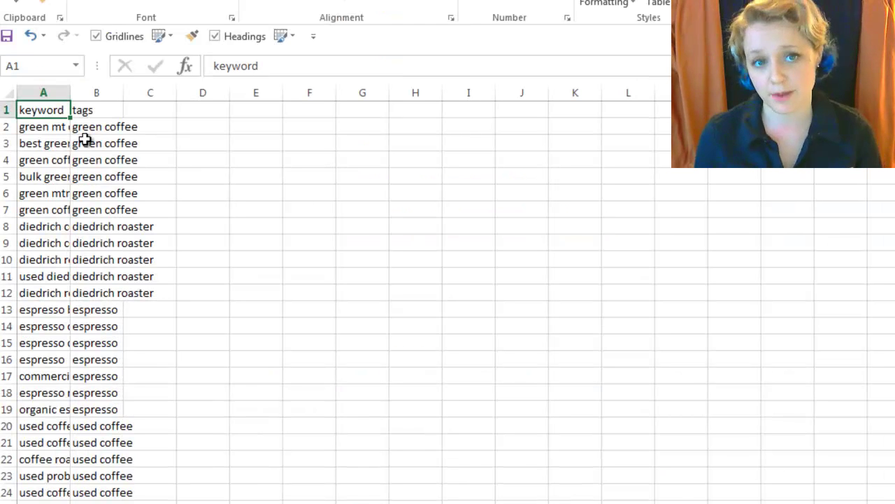
{"action": "left_click_drag", "start_coordinate": [70, 95], "coordinate": [183, 88]}
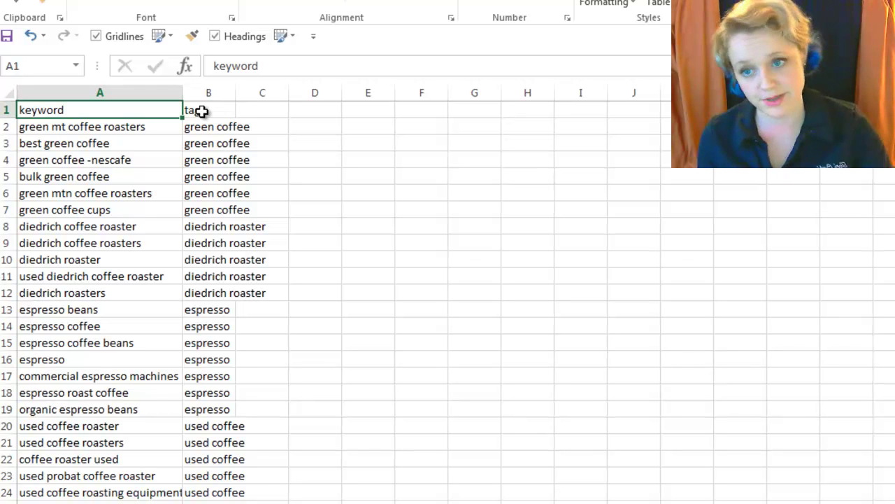
- Set the tags of the "espresso coffee beans" keyword to "espresso, beans" and save the workbook, keeping the CSV format
{"action": "left_click", "coordinate": [203, 346]}
{"action": "scroll", "coordinate": [218, 427], "scroll_direction": "down", "scroll_amount": 2}
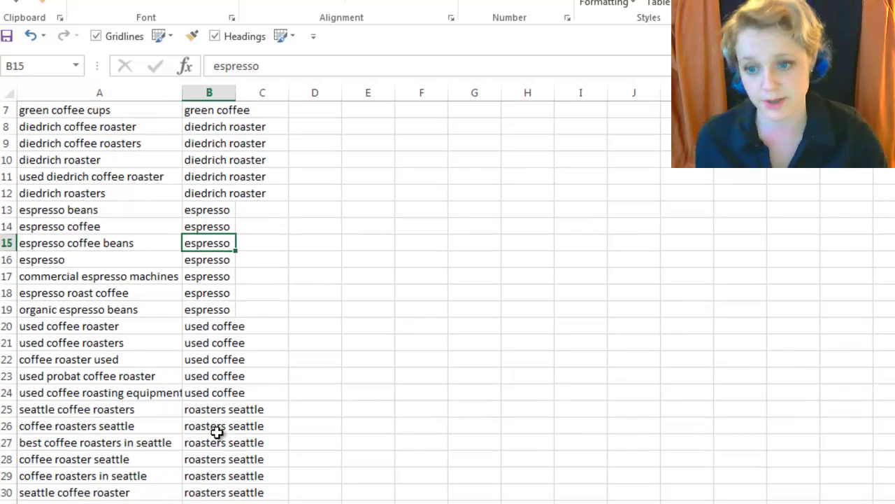
{"action": "scroll", "coordinate": [219, 433], "scroll_direction": "down", "scroll_amount": 3}
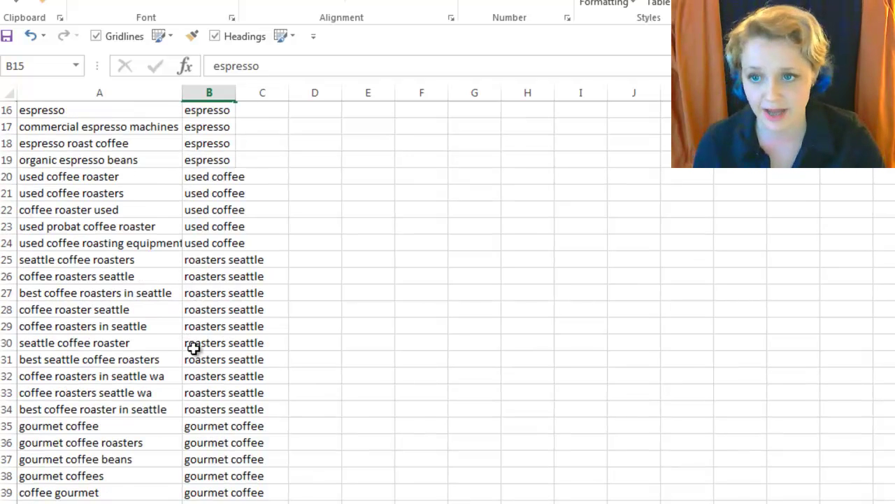
{"action": "scroll", "coordinate": [193, 347], "scroll_direction": "up", "scroll_amount": 5}
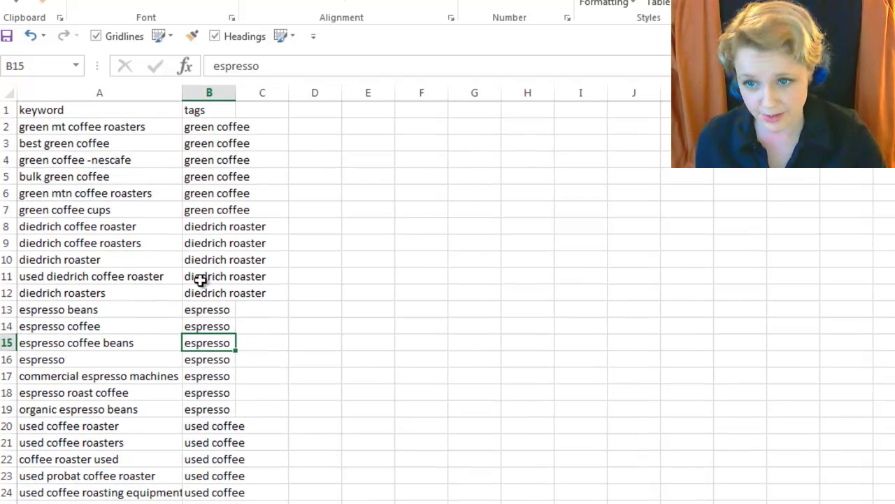
{"action": "double_click", "coordinate": [212, 343]}
{"action": "type", "text": ","}
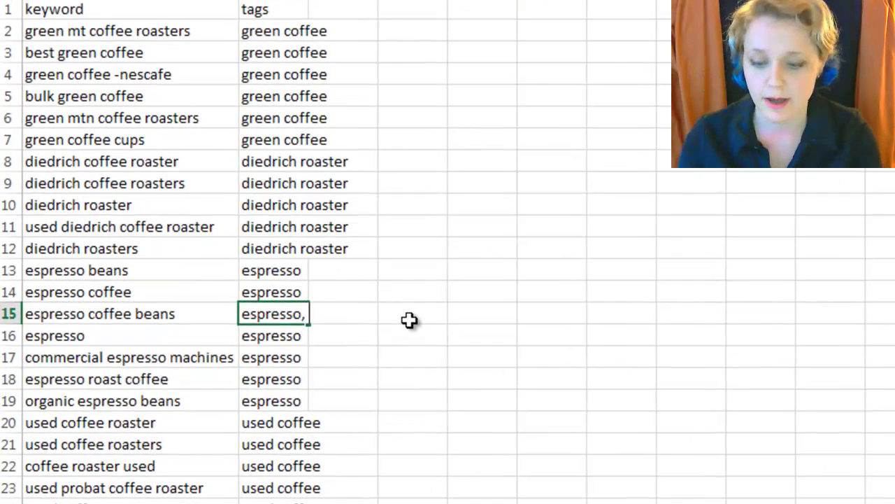
{"action": "type", "text": " beans"}
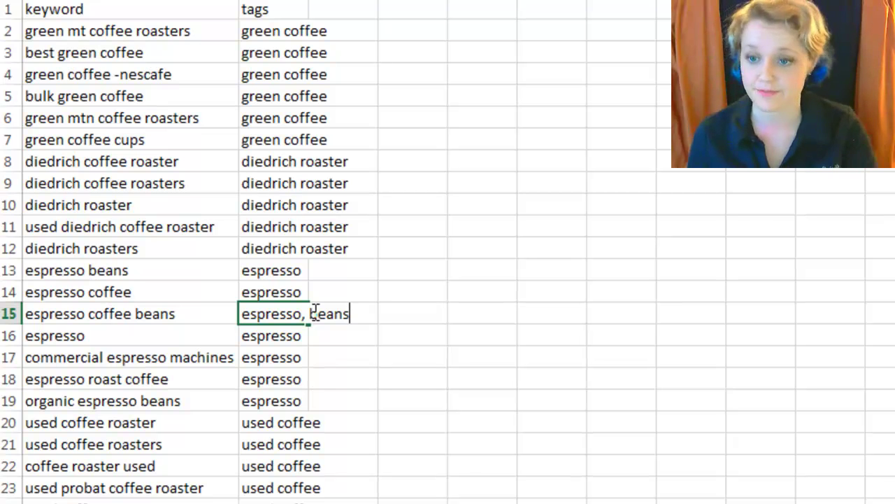
{"action": "key", "text": "Return"}
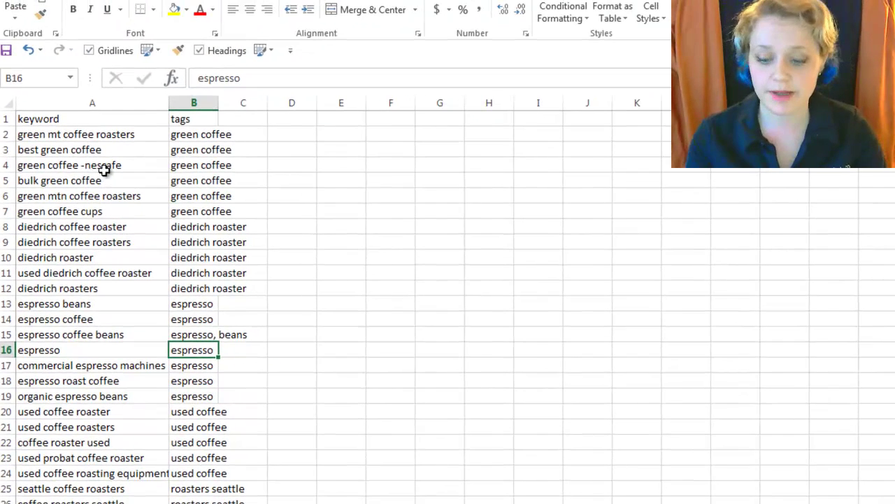
{"action": "key", "text": "ctrl+s"}
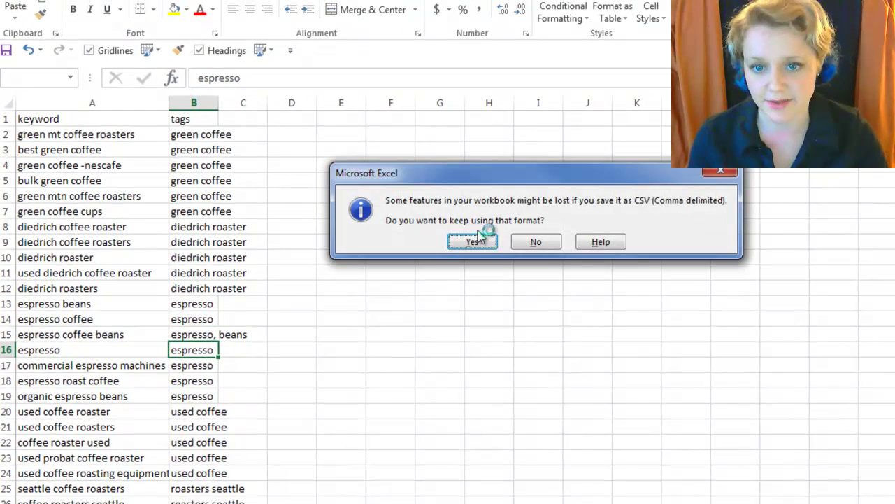
{"action": "left_click", "coordinate": [479, 241]}
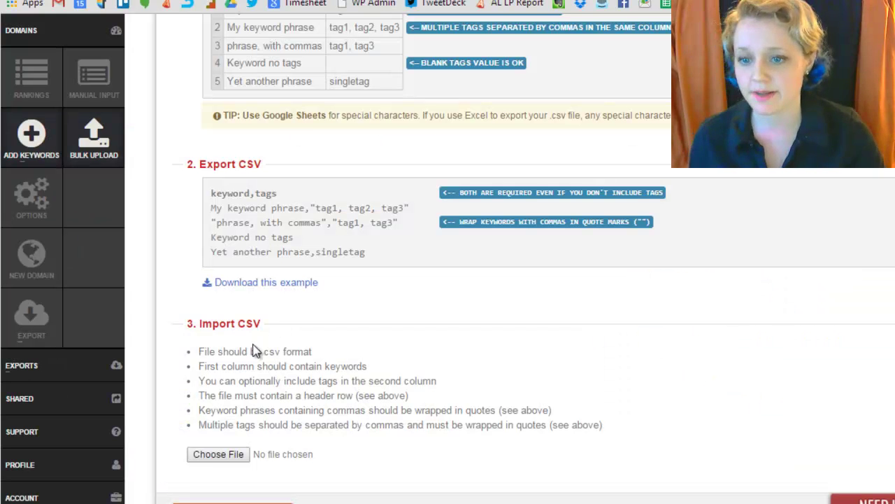
- Choose victrolasample.csv from the Victrola Coffee folder as the AuthorityLabs import file and submit it to add or update the keywords
{"action": "scroll", "coordinate": [254, 352], "scroll_direction": "down", "scroll_amount": 1}
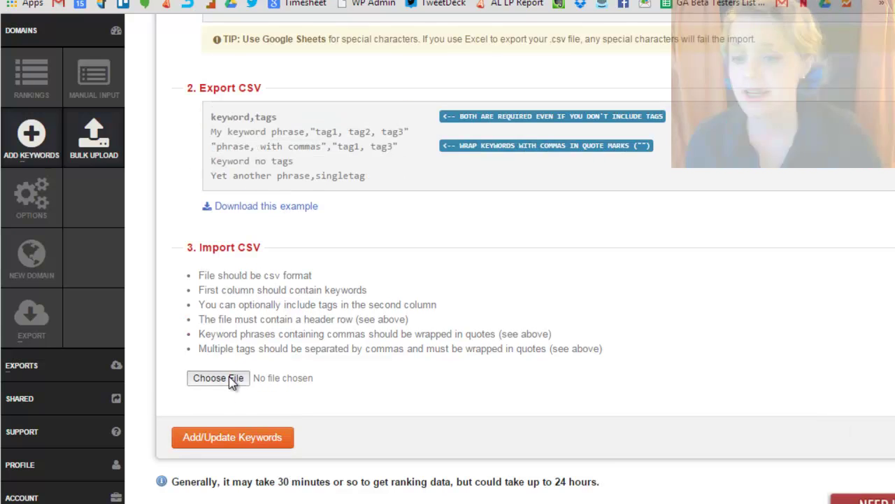
{"action": "left_click", "coordinate": [233, 382]}
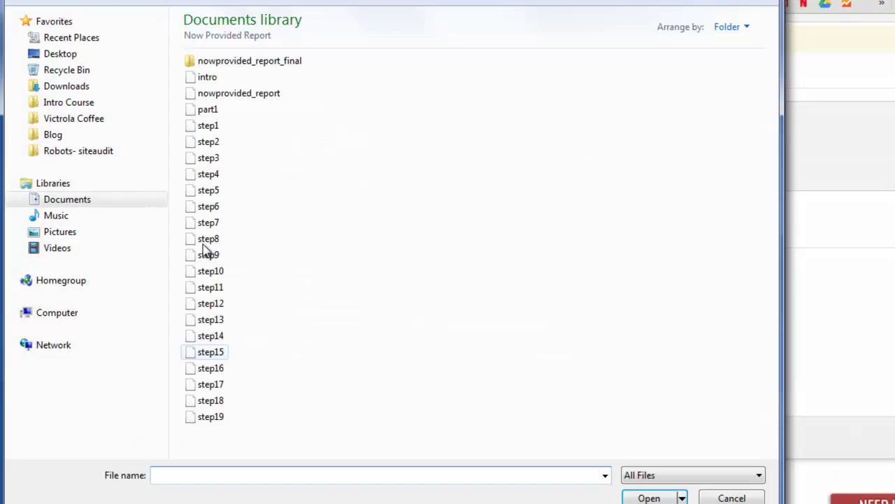
{"action": "left_click", "coordinate": [65, 117]}
{"action": "left_click", "coordinate": [231, 56]}
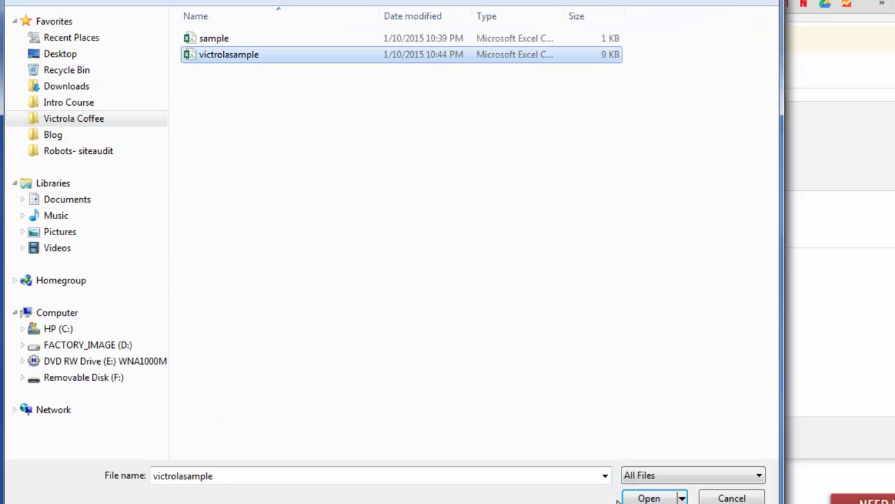
{"action": "left_click", "coordinate": [645, 497]}
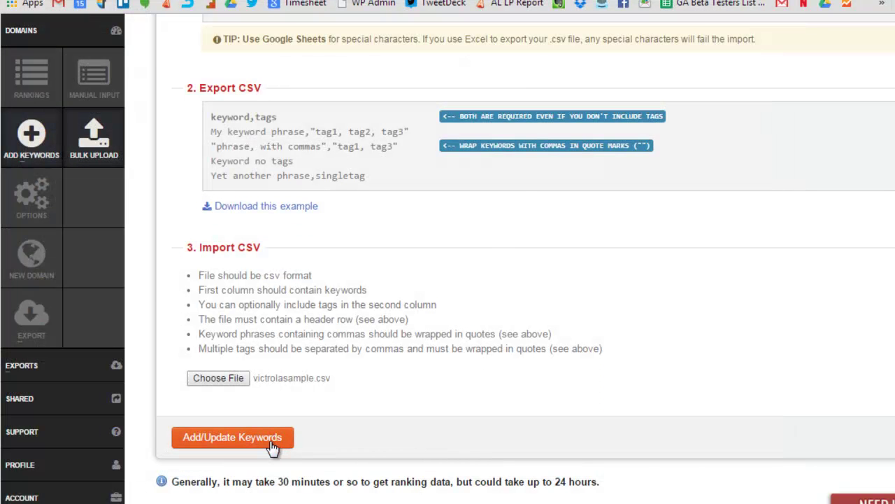
{"action": "left_click", "coordinate": [273, 446]}
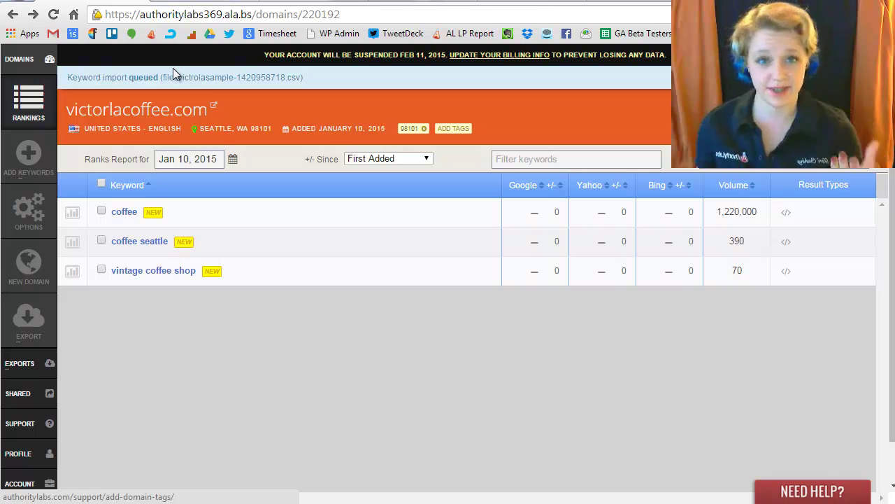
- Open the page for adding keywords to the domain again
{"action": "left_click", "coordinate": [39, 165]}
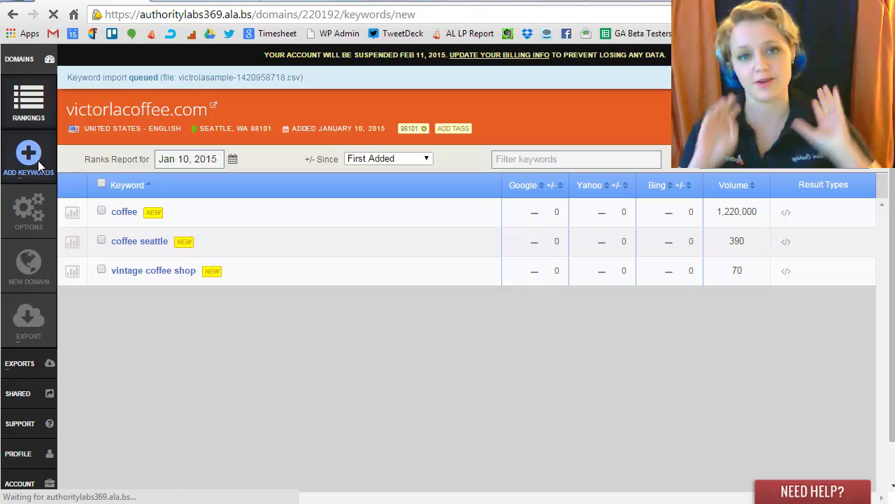